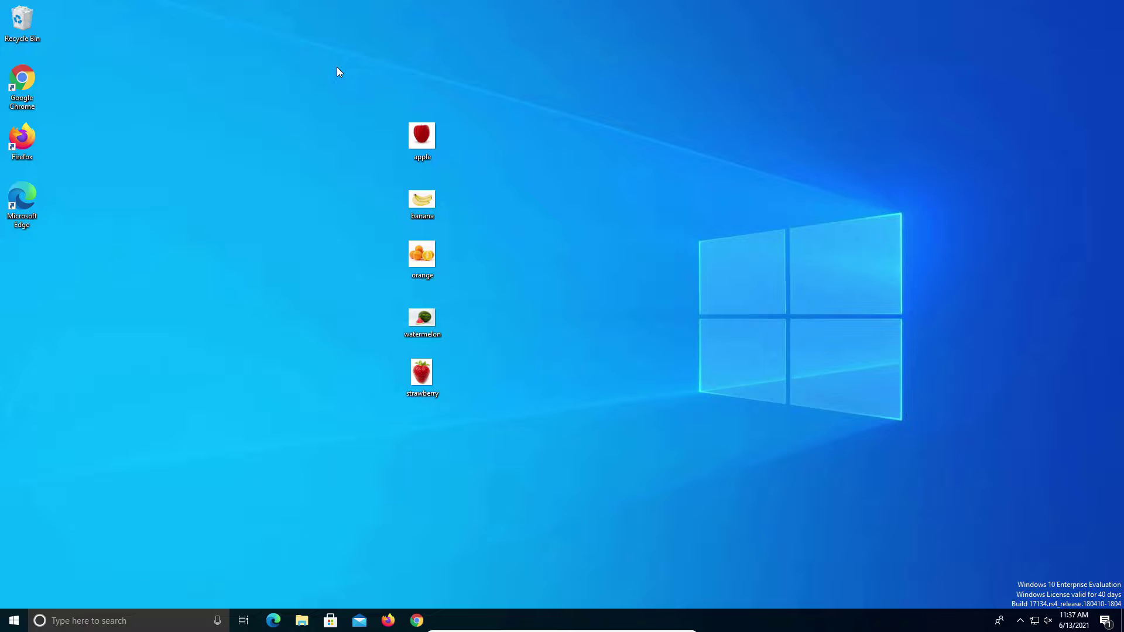
- Select all five desktop fruit images and choose Send to > Compressed (zipped) folder
drag(337, 71, 508, 491)
ctrl+click(425, 203)
ctrl+click(426, 259)
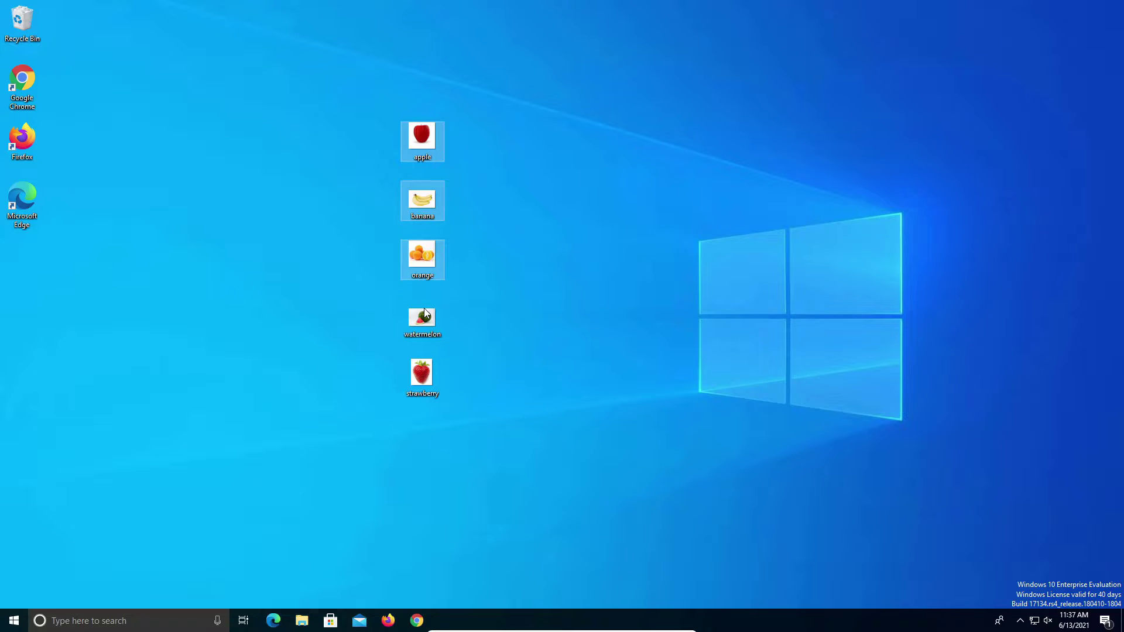
ctrl+click(422, 340)
ctrl+click(420, 380)
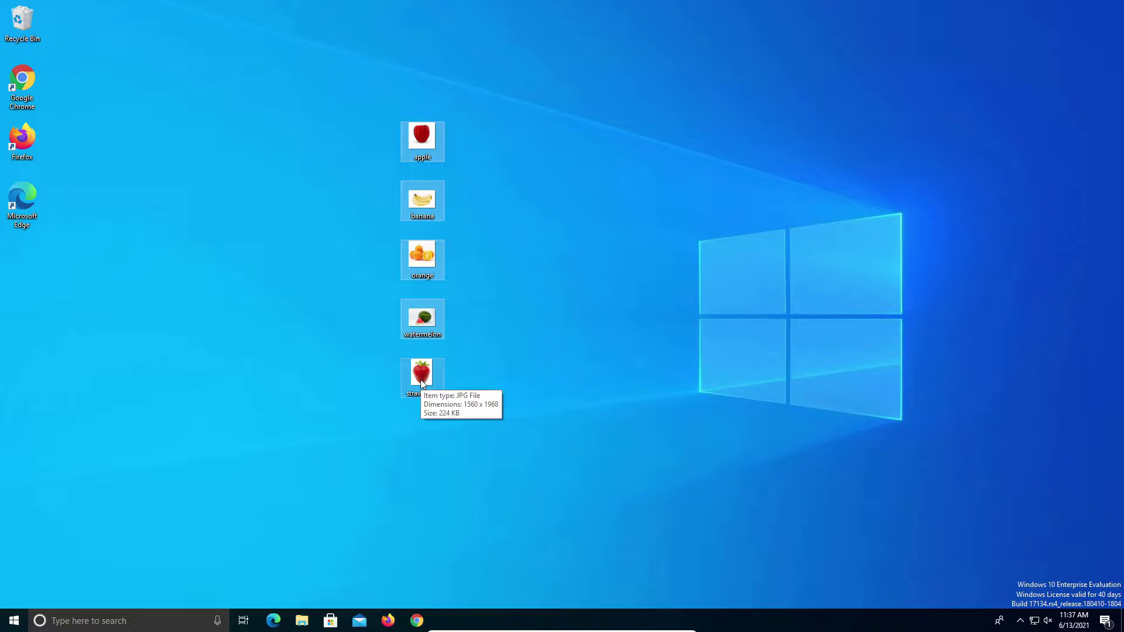
right_click(428, 260)
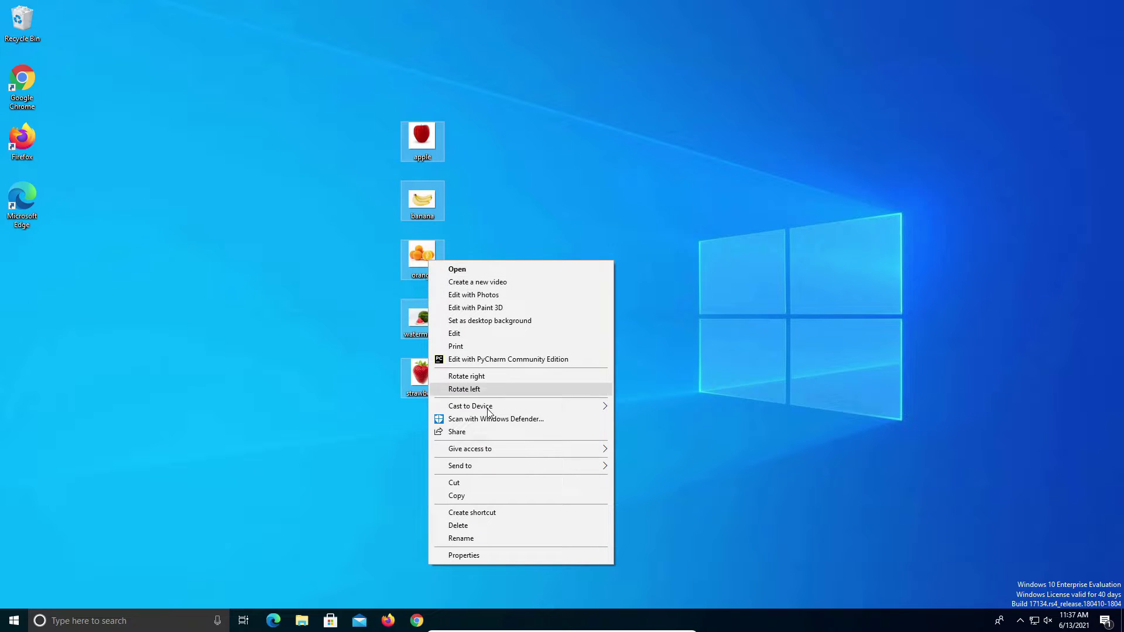
mouse_move(458, 471)
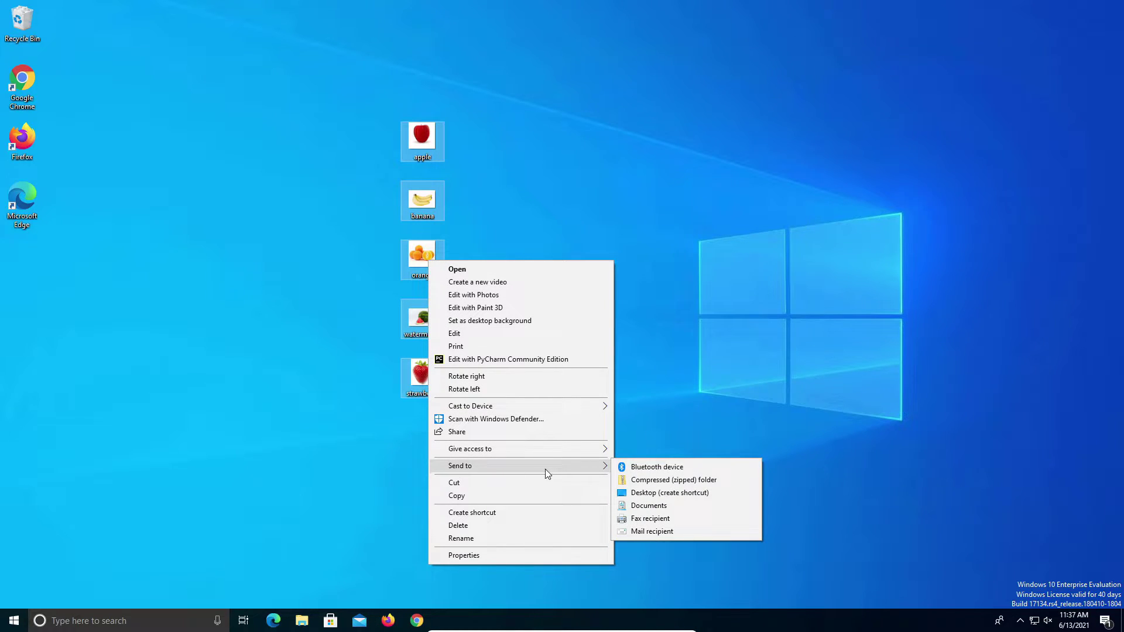
- Create the zip, move it beside the fruit images, and rename it from 'orange' to 'fruit'
click(674, 481)
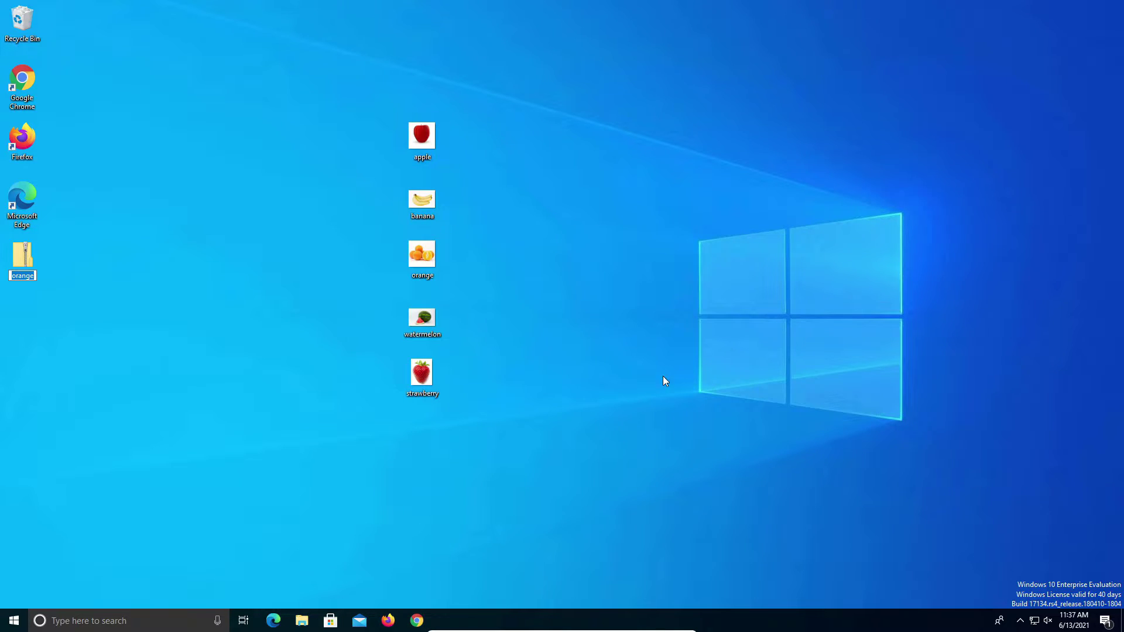
drag(26, 262, 629, 247)
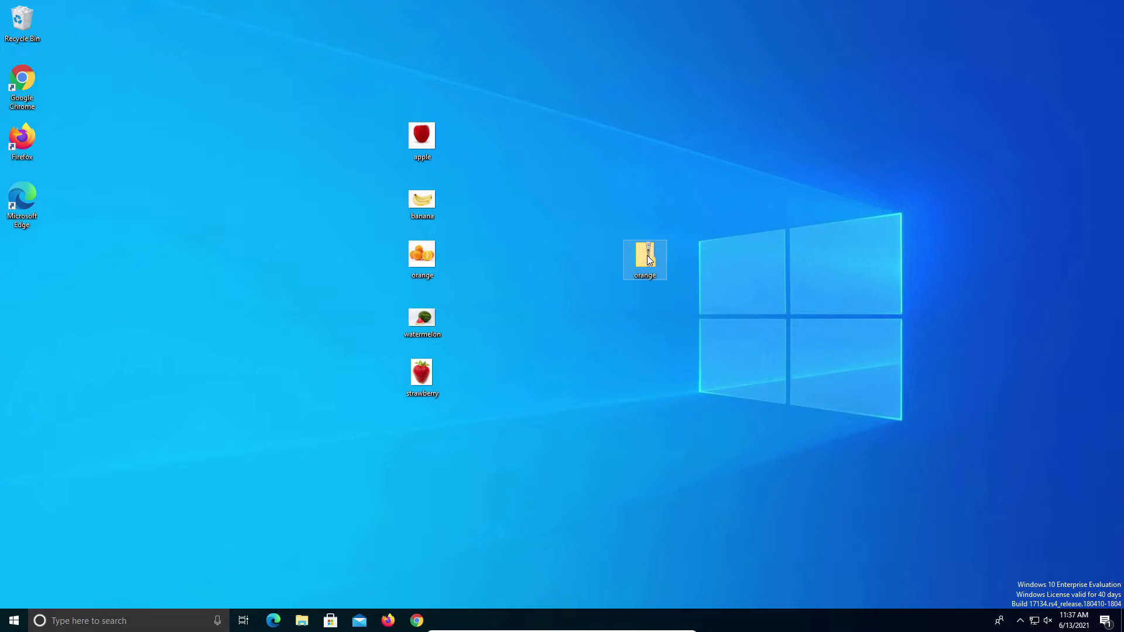
right_click(647, 255)
click(678, 467)
key(BackSpace)
text(fruit)
key(Return)
mouse_move(644, 264)
double_click(645, 251)
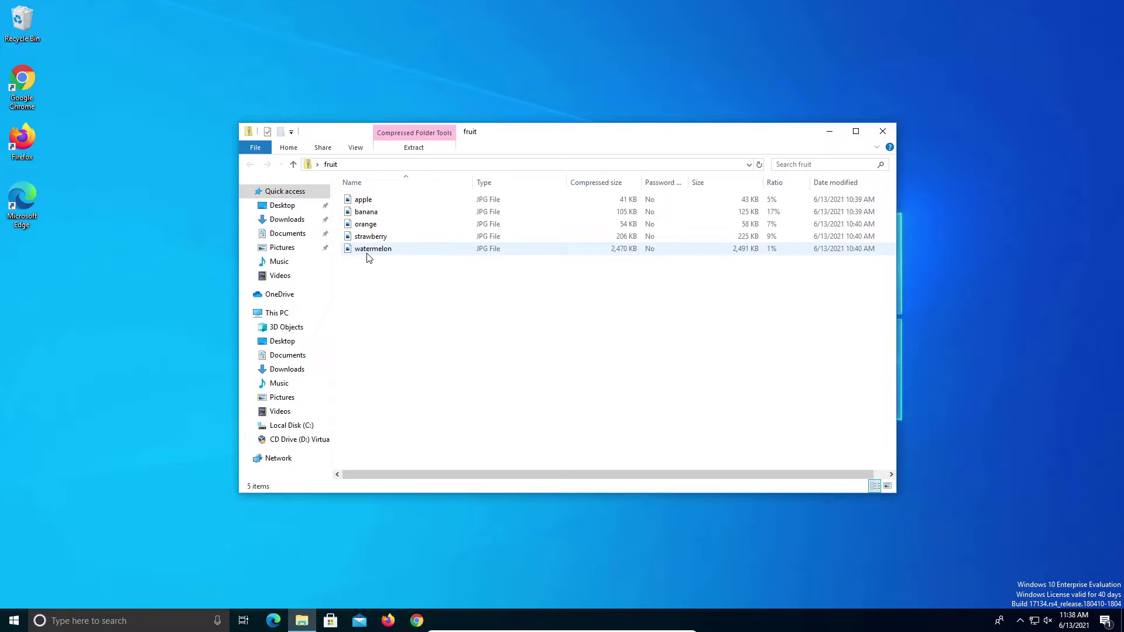
click(883, 132)
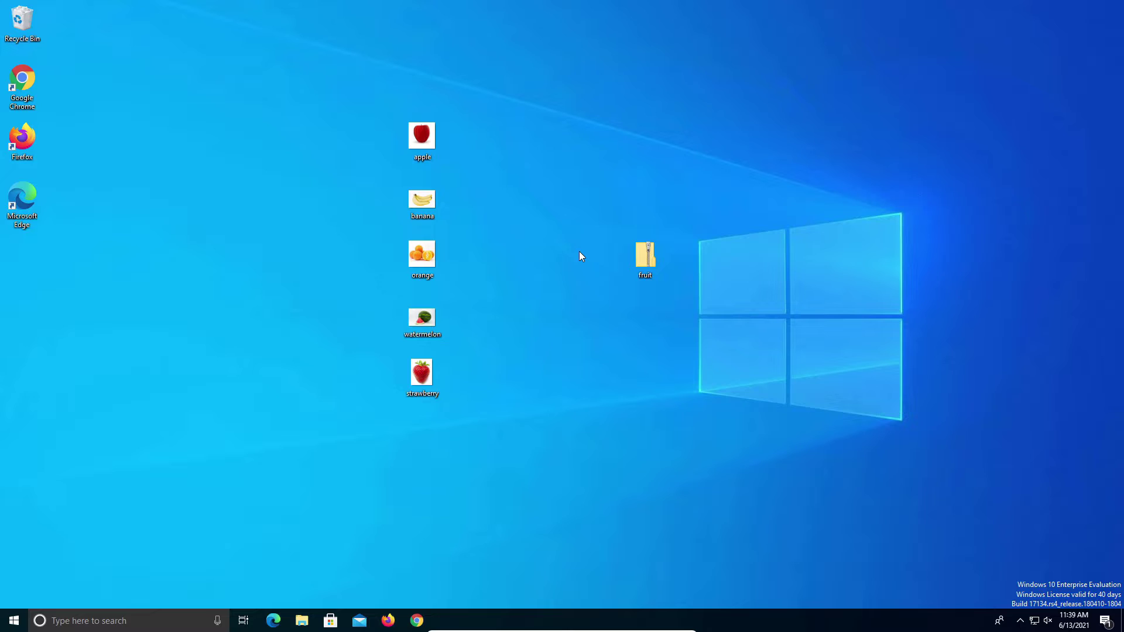
- Open the fruit zip and copy all five images into Pictures
double_click(646, 270)
click(363, 201)
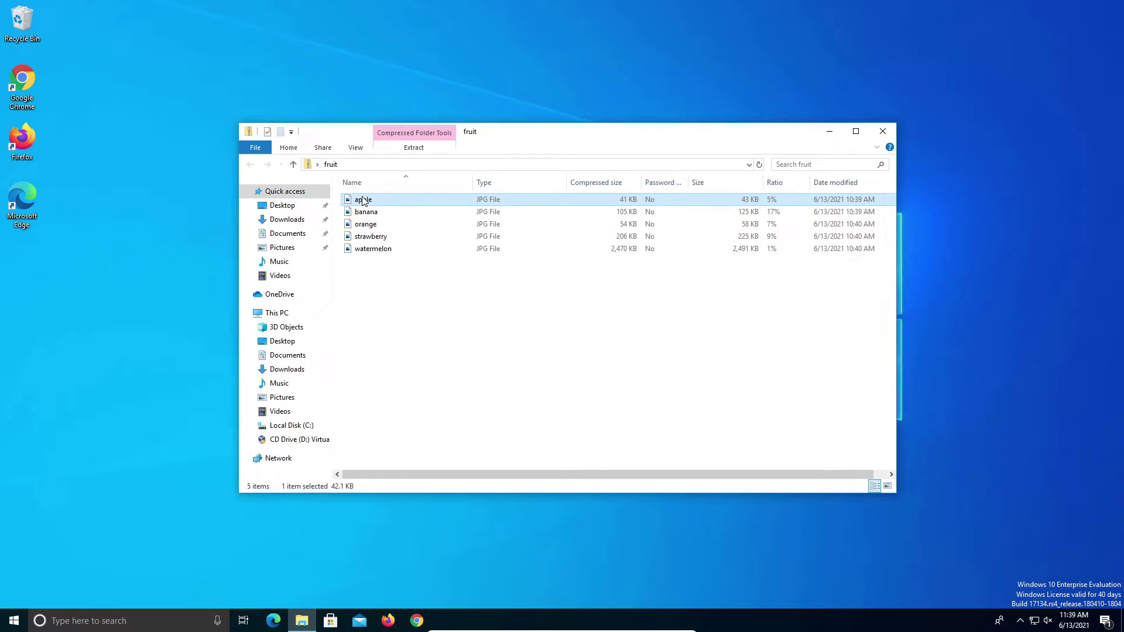
key(shift+Down)
key(shift+Down)
key(shift+Down)
key(shift+Down)
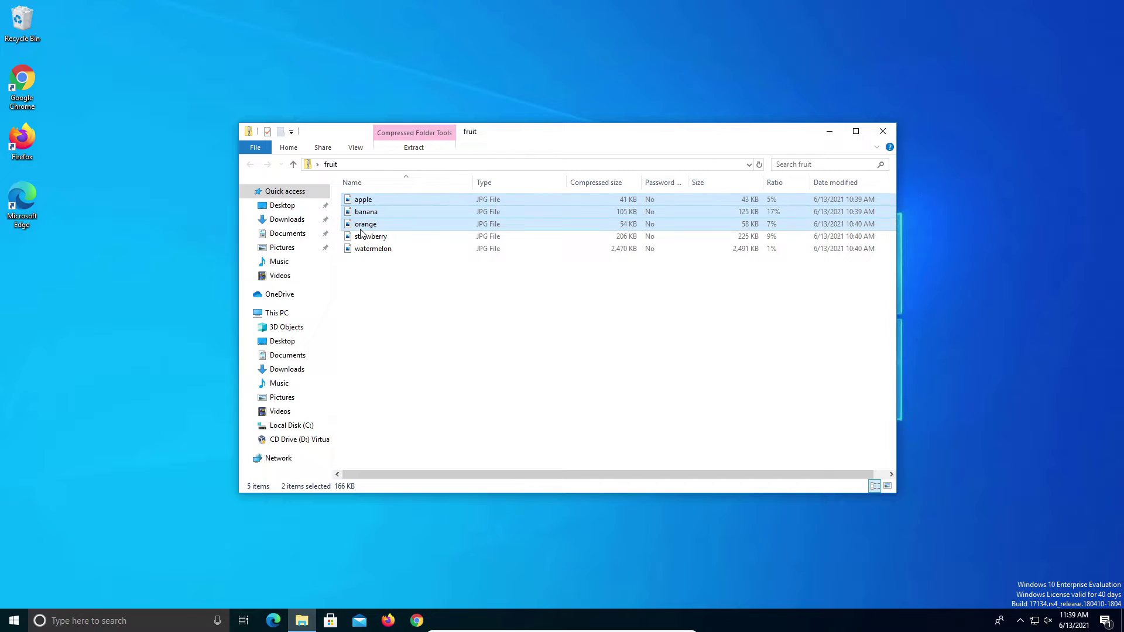
drag(379, 234, 279, 253)
- Delete the five copied fruit images from Pictures
click(279, 252)
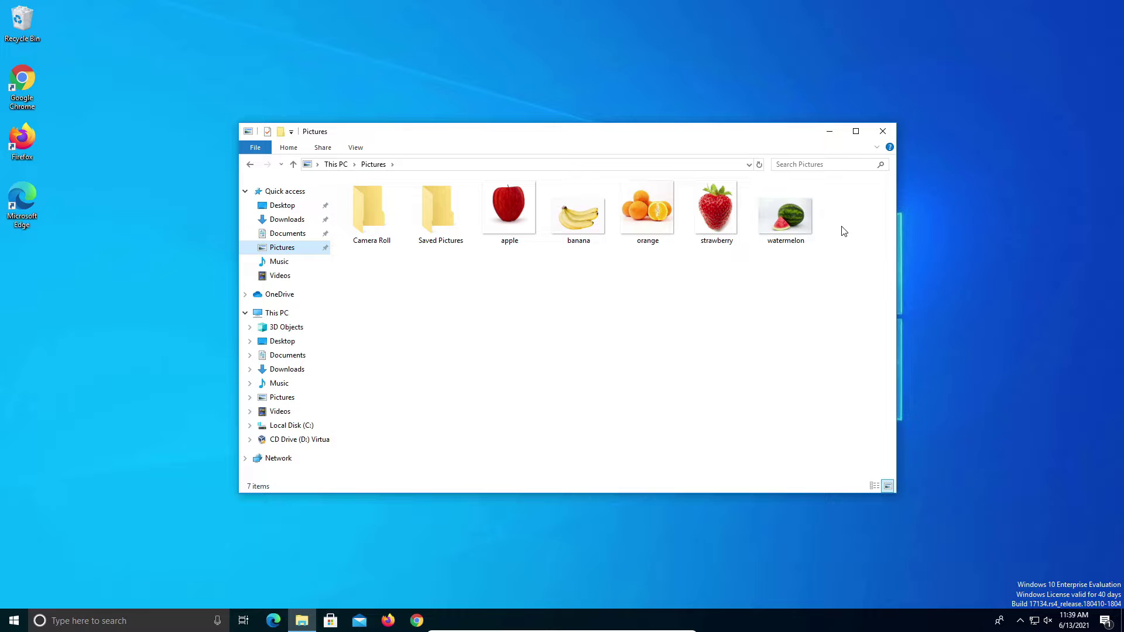
drag(843, 226, 497, 225)
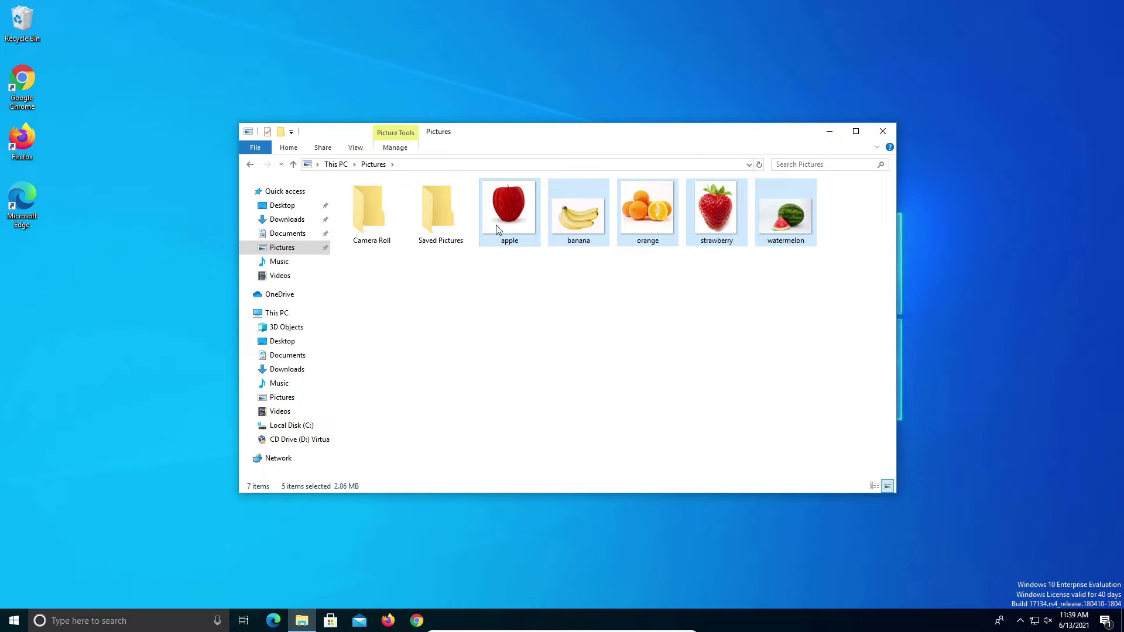
key(Delete)
- Extract the fruit zip's images into C:\Users\FSMPC\Pictures with Extract All
click(883, 131)
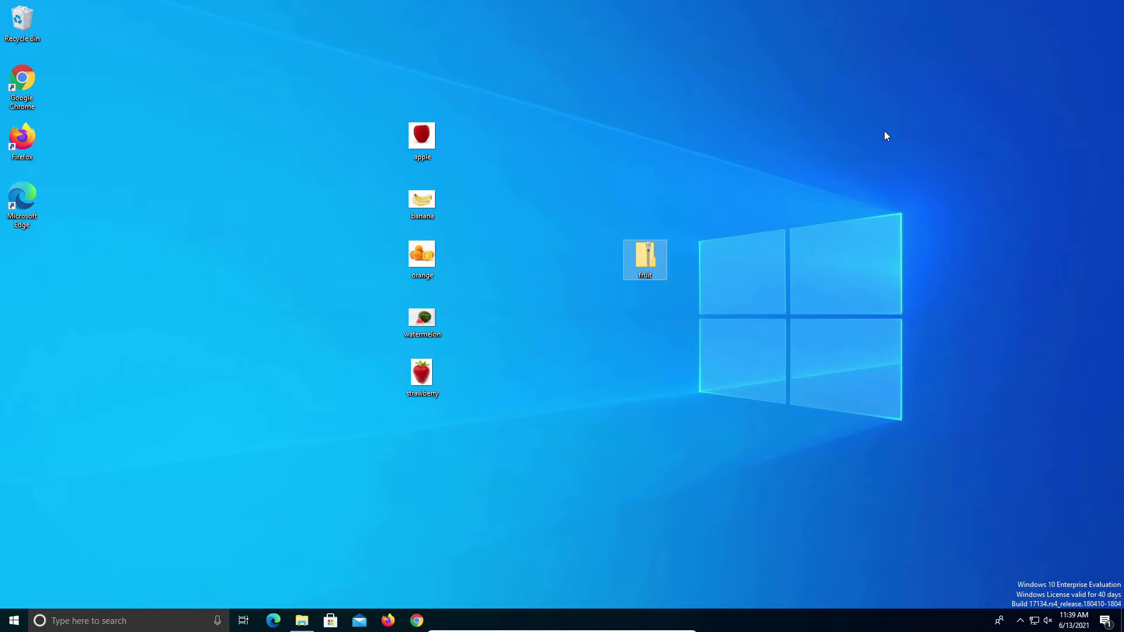
right_click(650, 261)
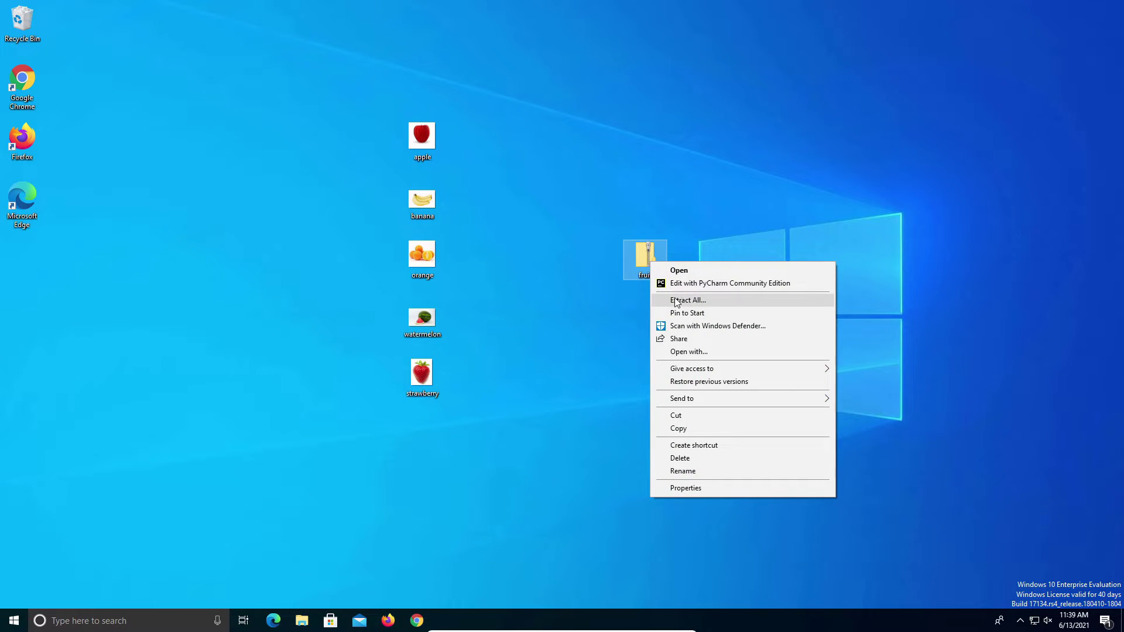
click(693, 301)
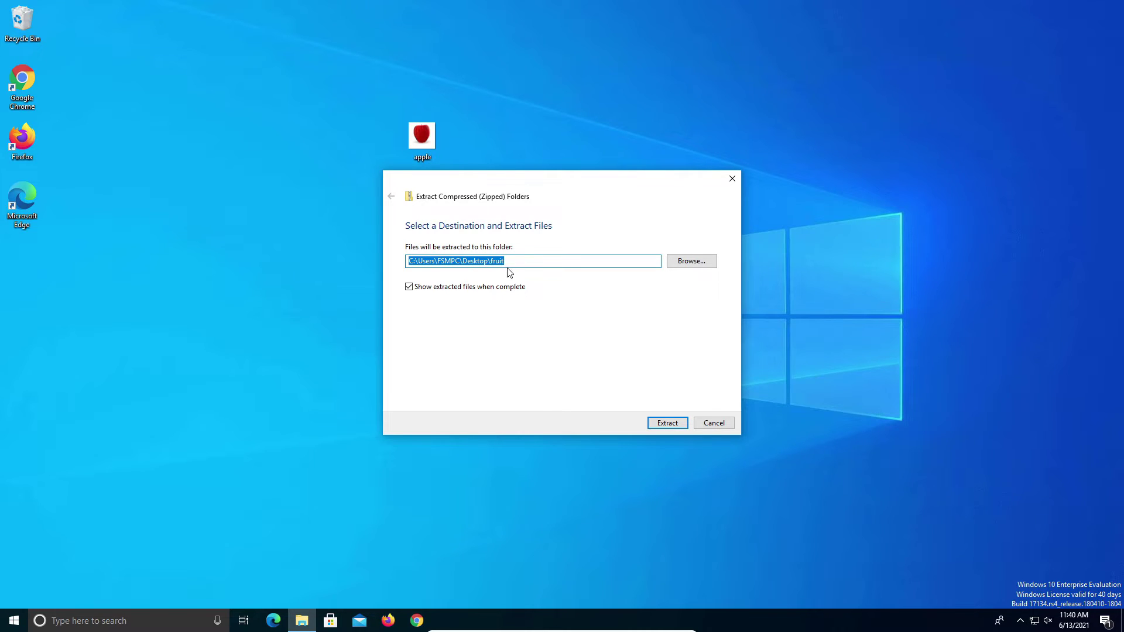
click(683, 264)
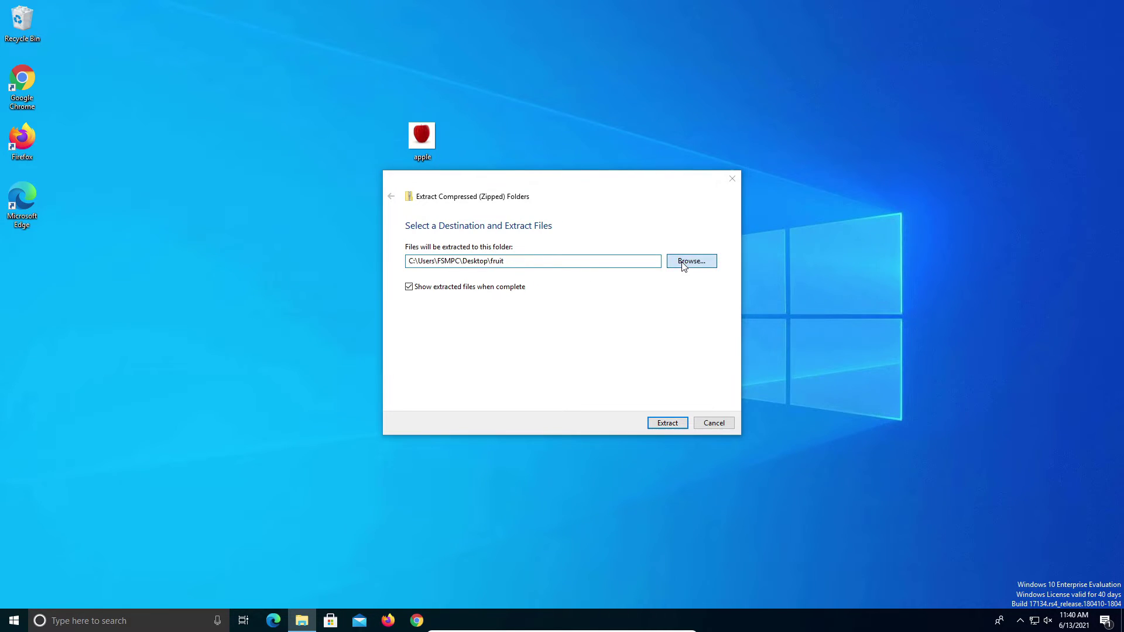
scroll(453, 306, up, 1)
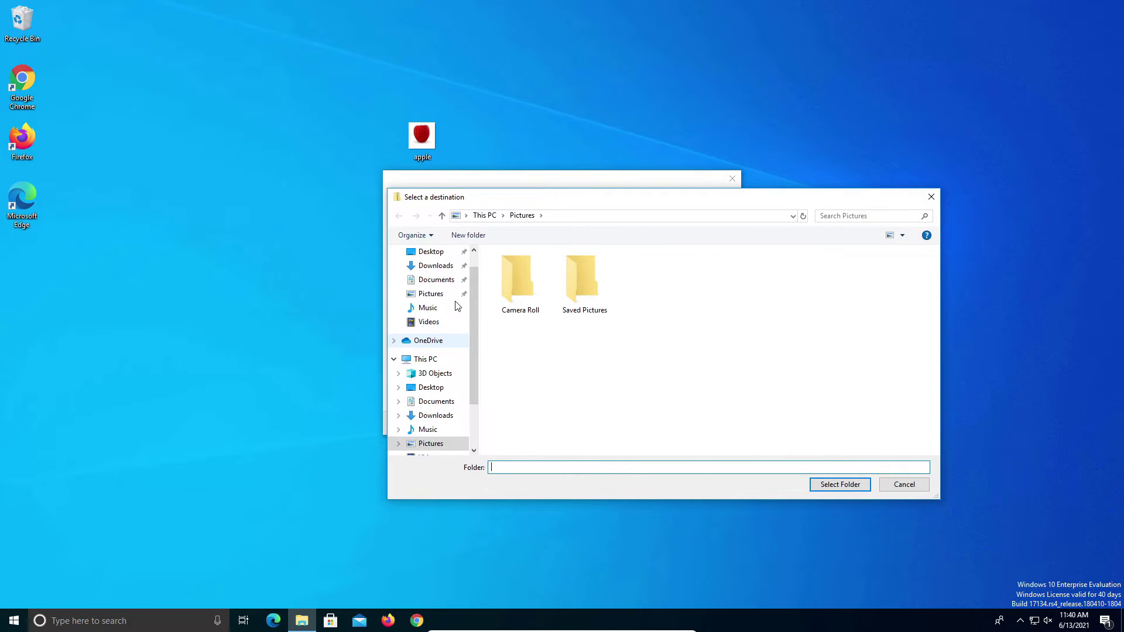
click(425, 297)
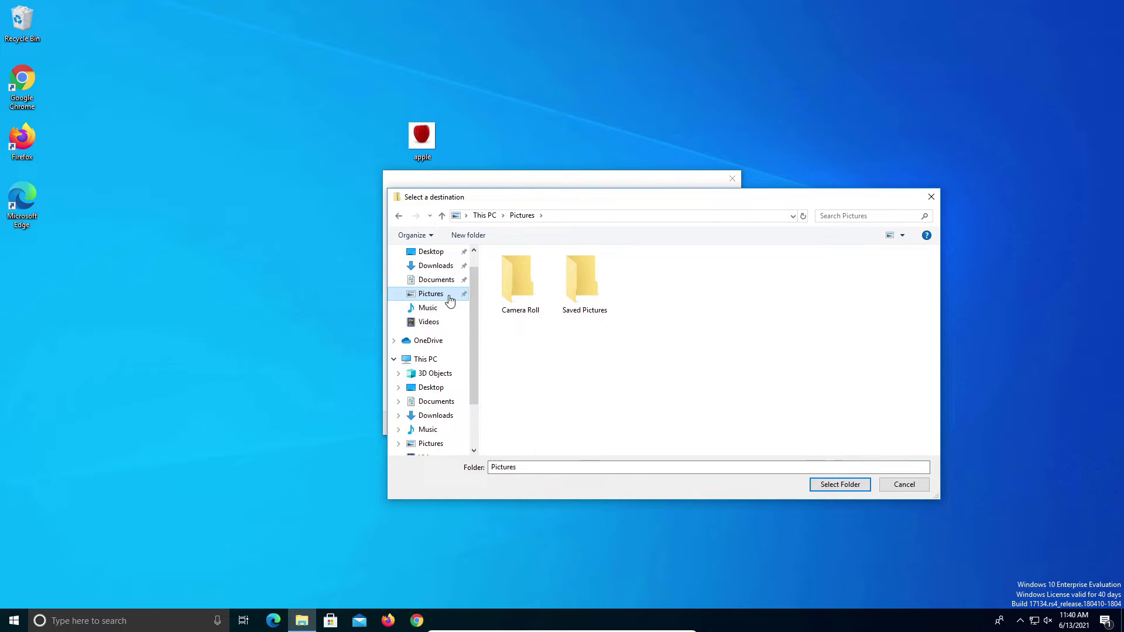
click(827, 485)
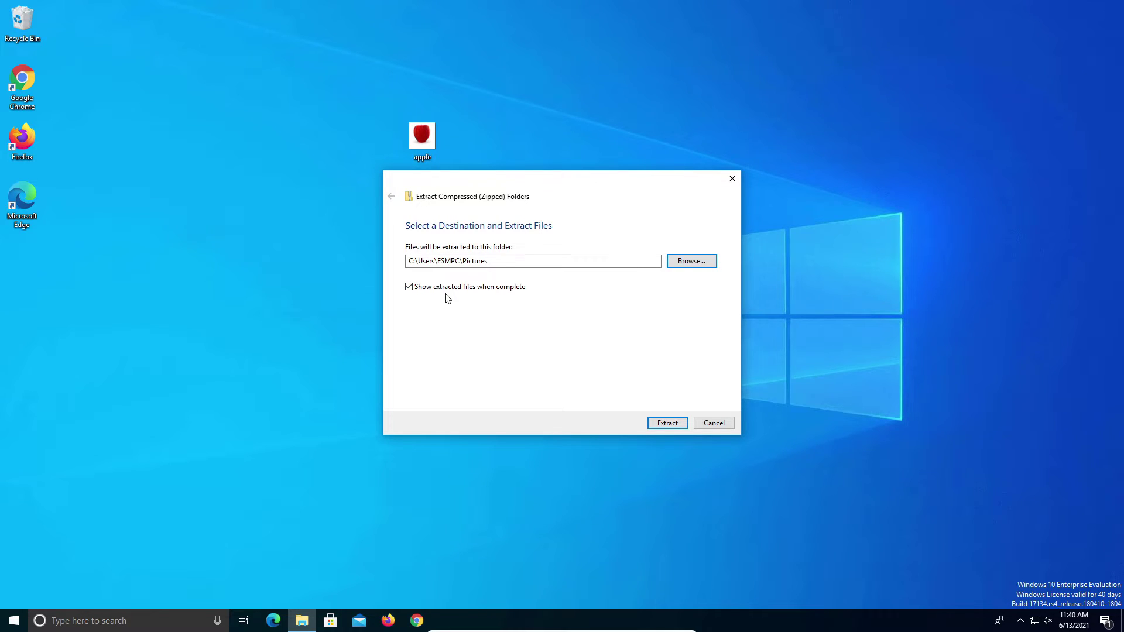
click(665, 427)
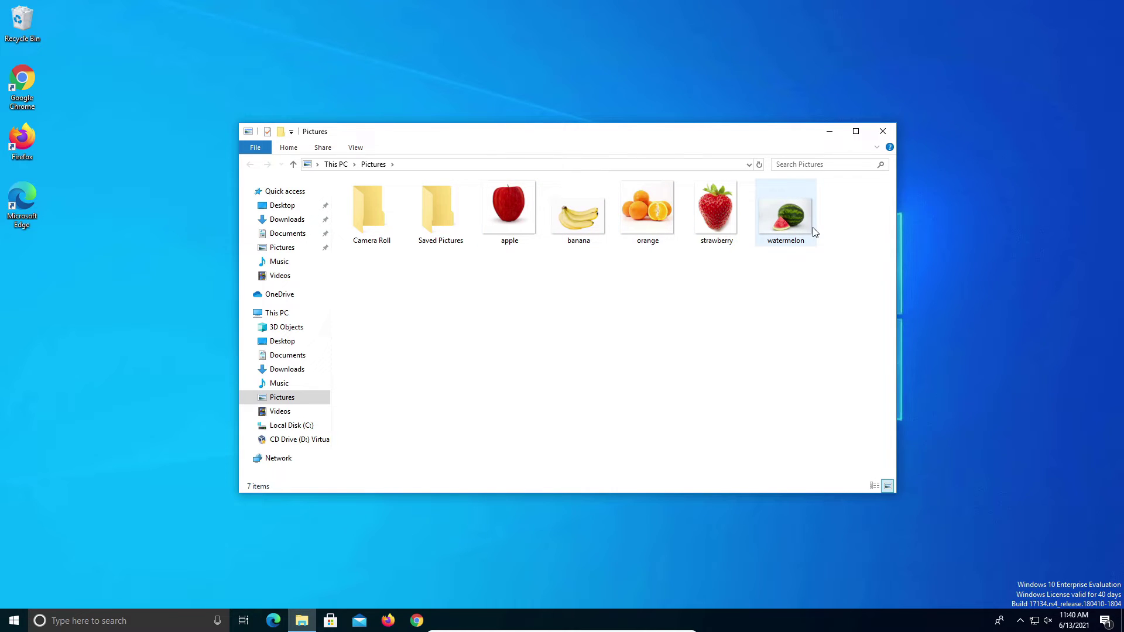
- Close the Pictures window and dismiss the fruit zip's context menu unused
click(882, 131)
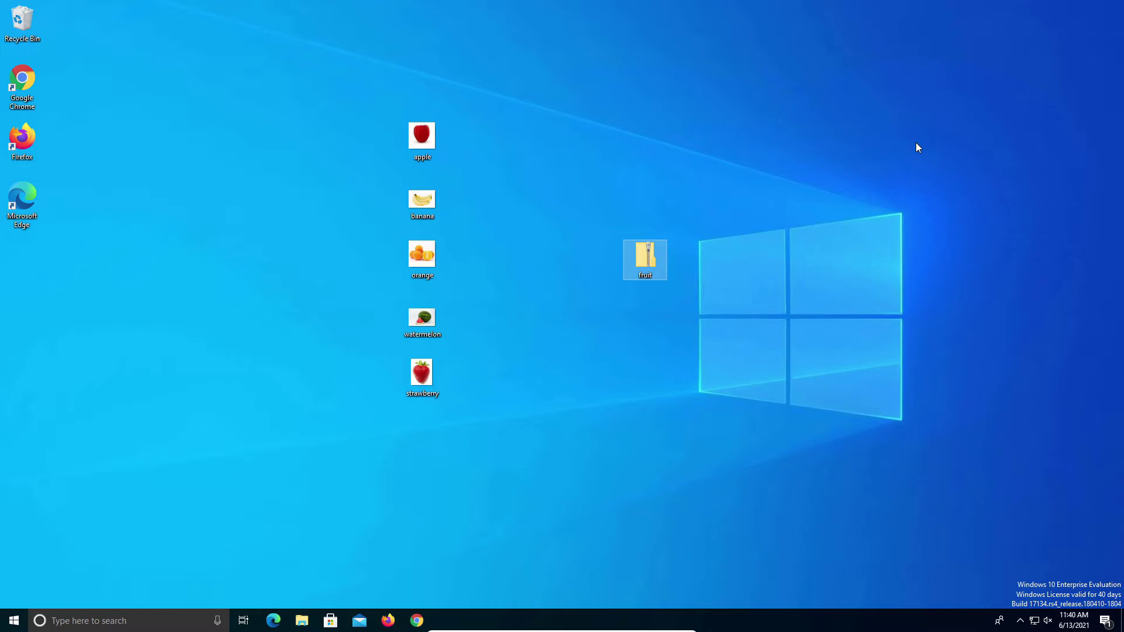
right_click(641, 251)
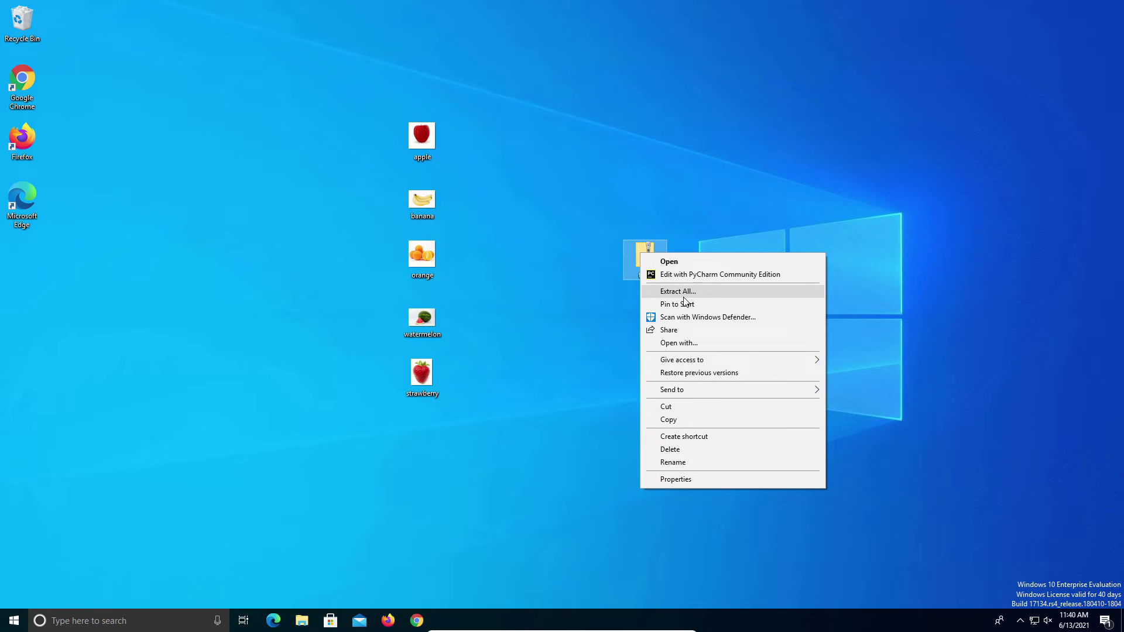
click(561, 305)
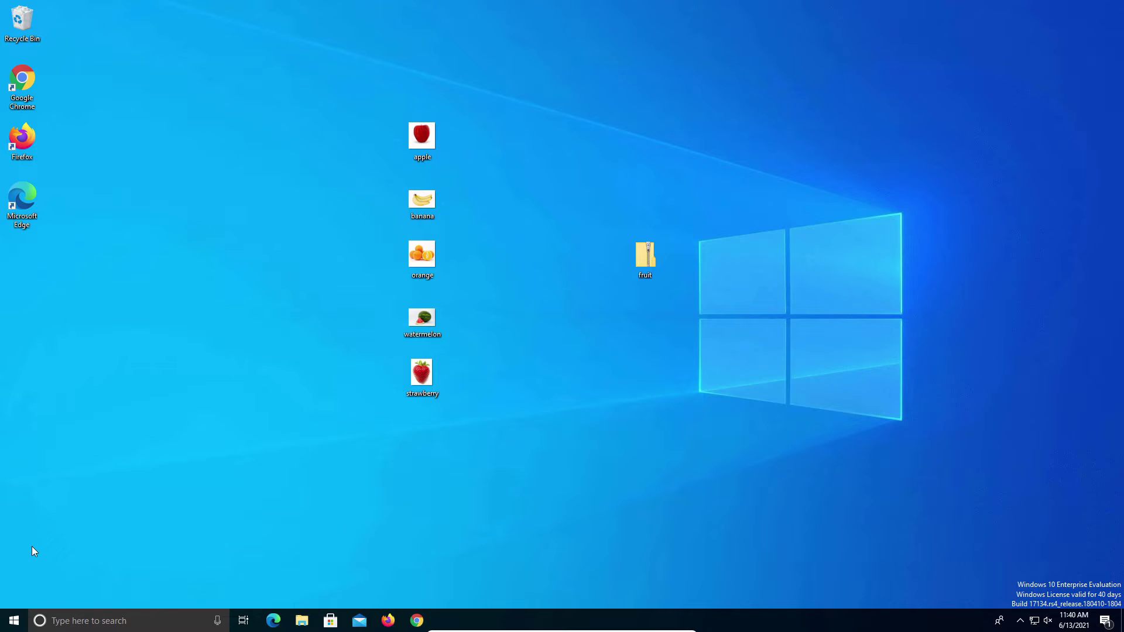
- Search the Start menu for 'default' and open Default app settings, scrolling down the page
click(14, 620)
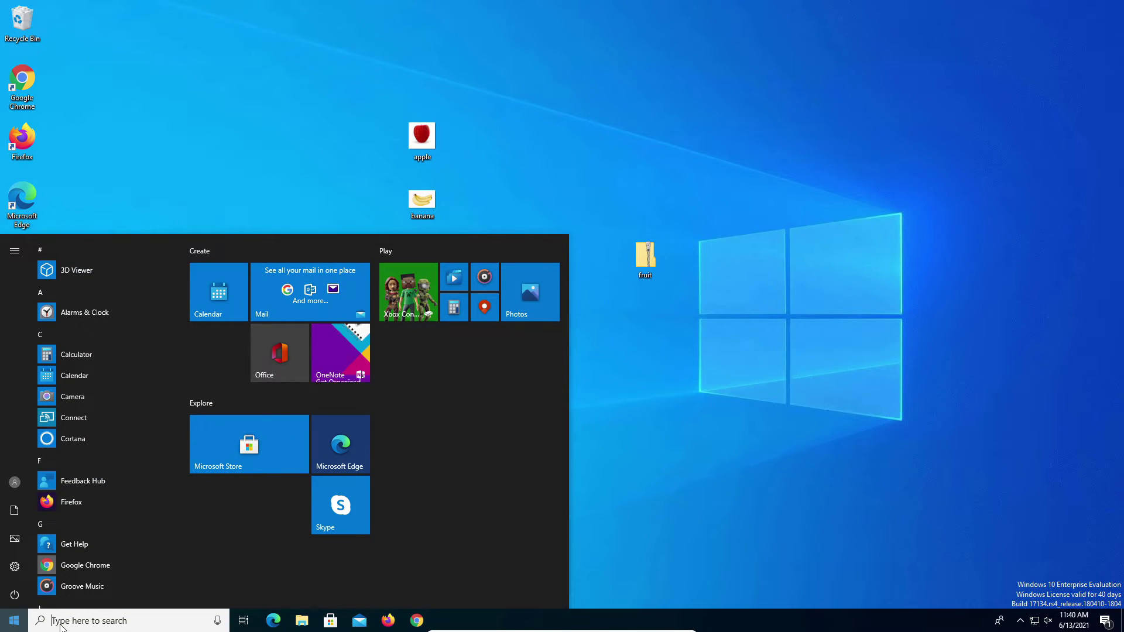
text(default)
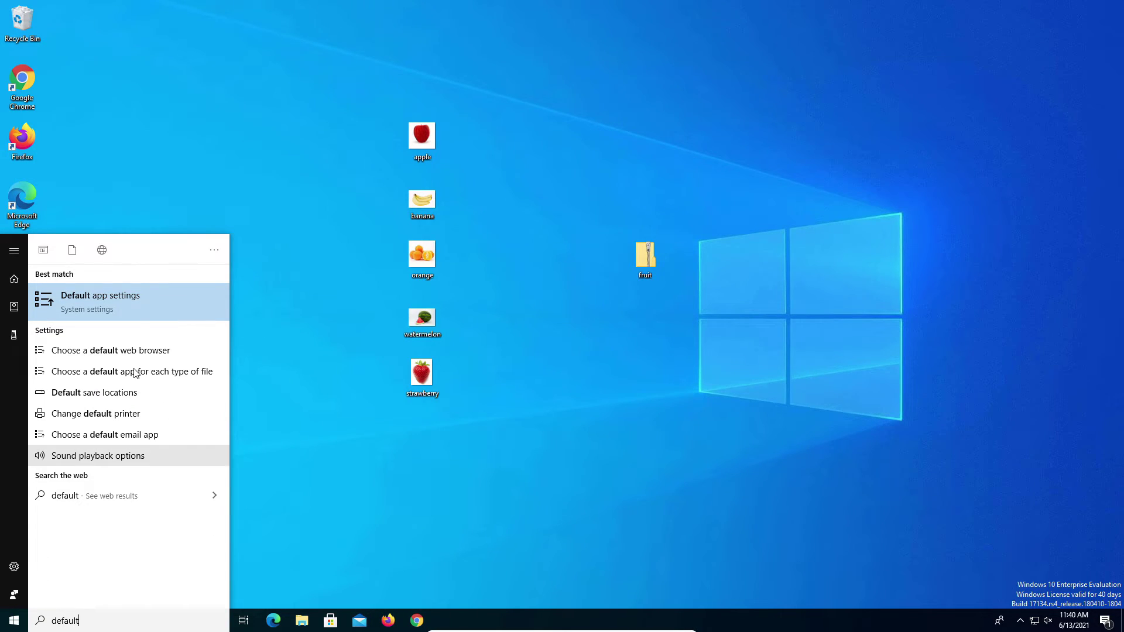
click(93, 298)
drag(494, 57, 528, 73)
scroll(519, 259, down, 3)
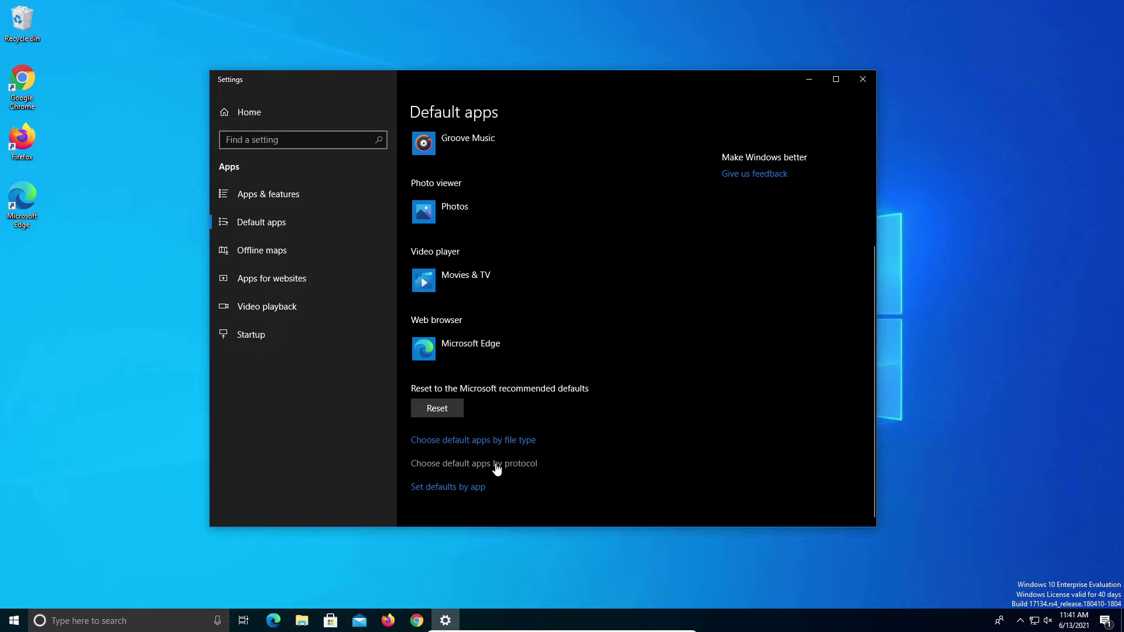
click(495, 464)
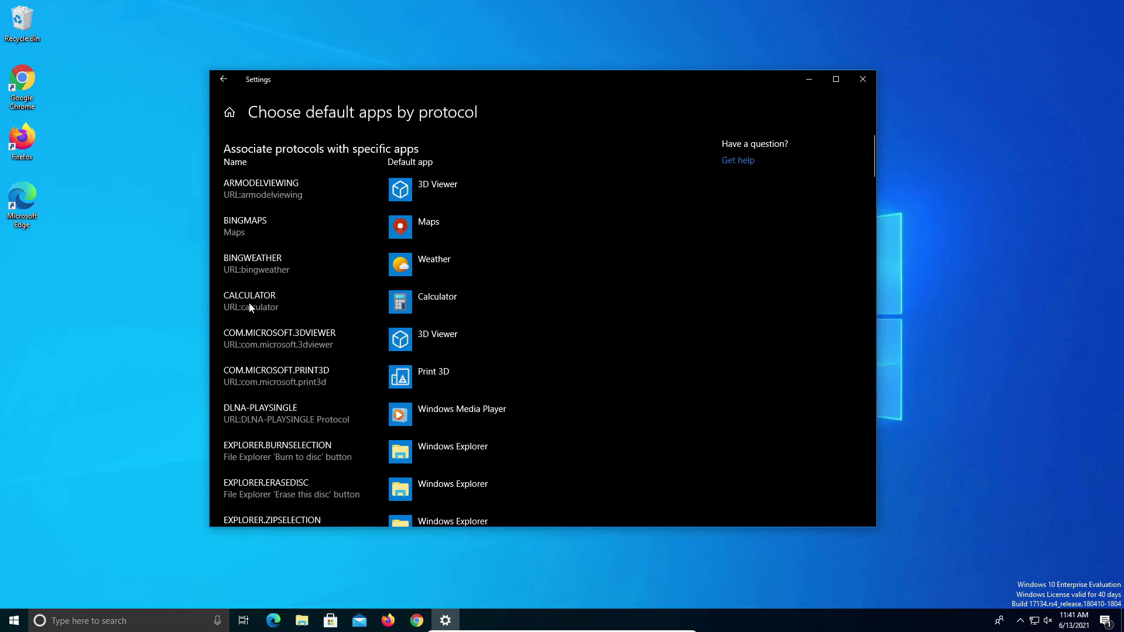
scroll(248, 303, down, 1)
scroll(248, 303, down, 1)
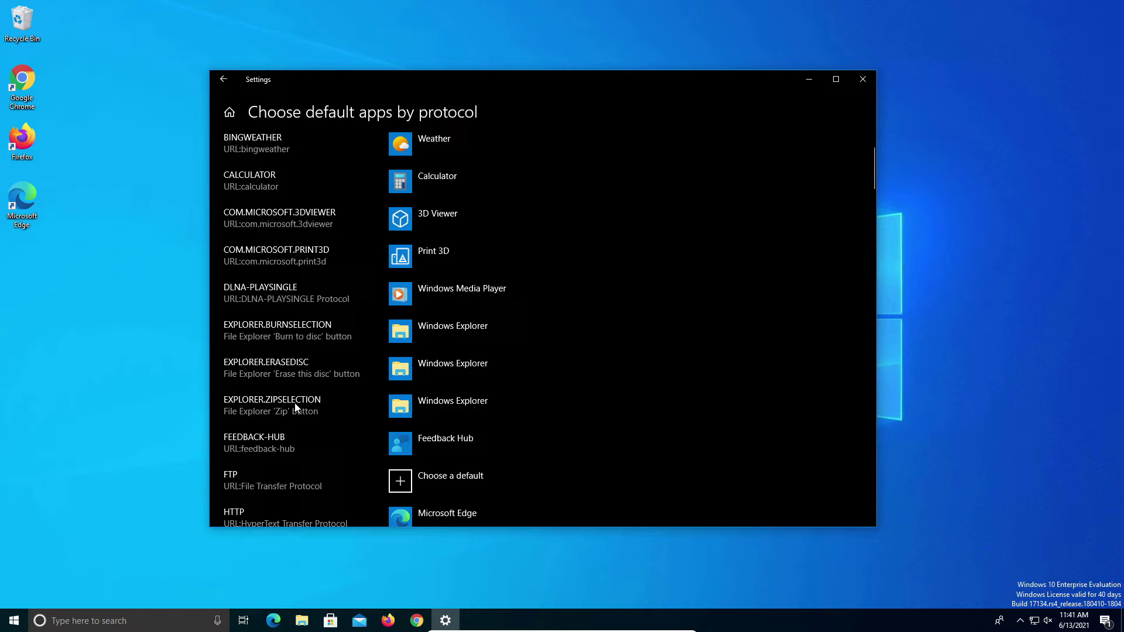
click(463, 406)
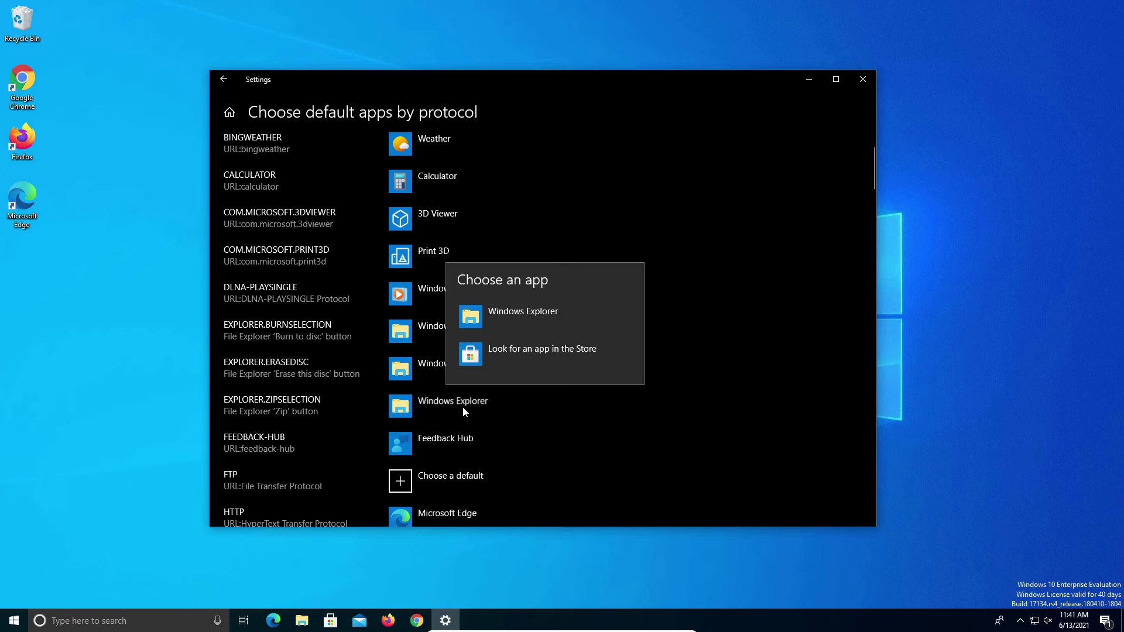
click(294, 403)
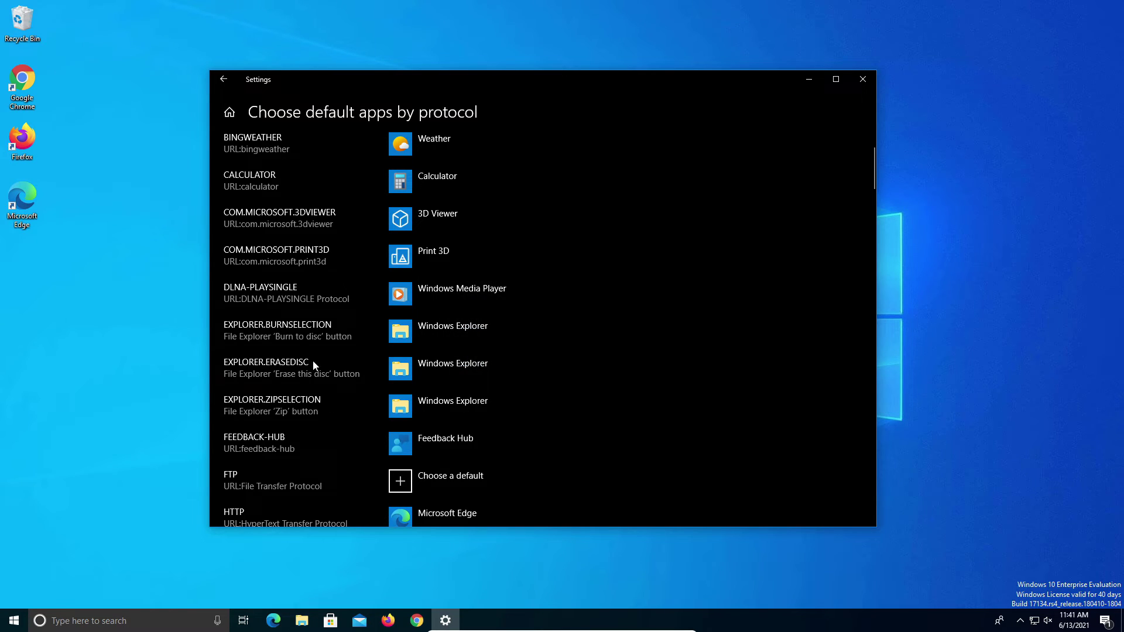
- Open 'Choose default apps by file type' and scroll to the last entries ending at .zpl
click(223, 80)
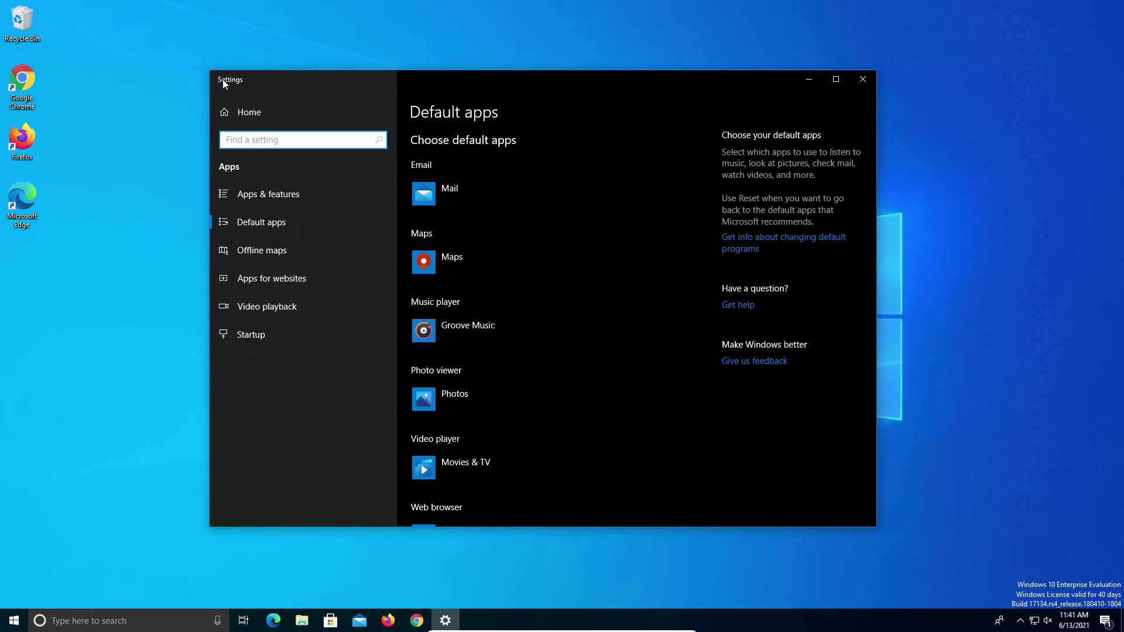
scroll(511, 252, down, 5)
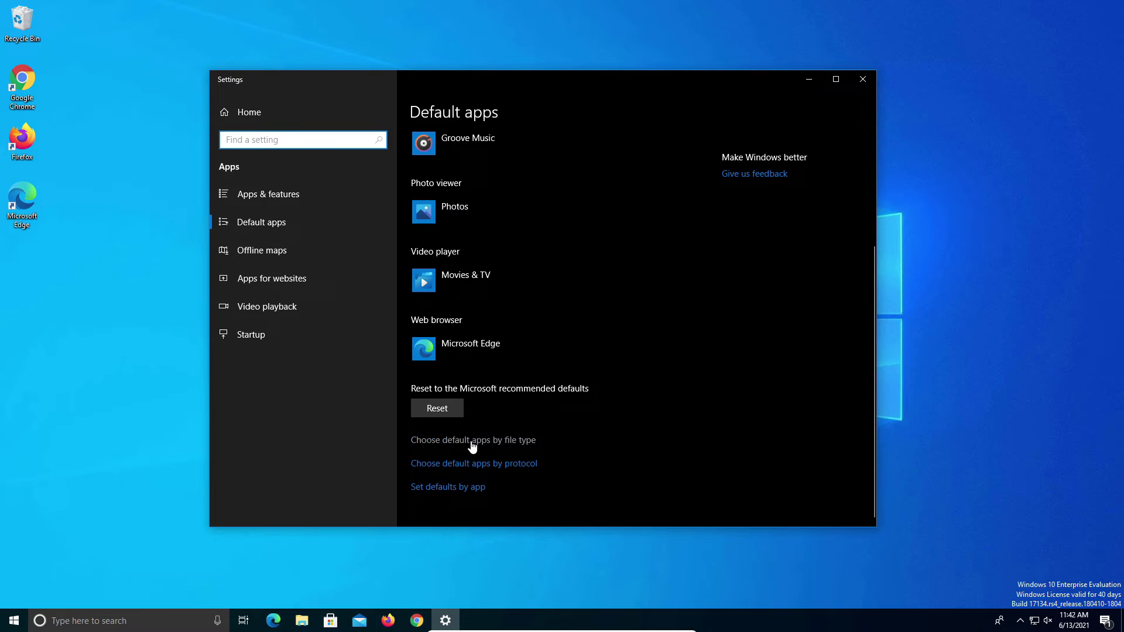
click(493, 445)
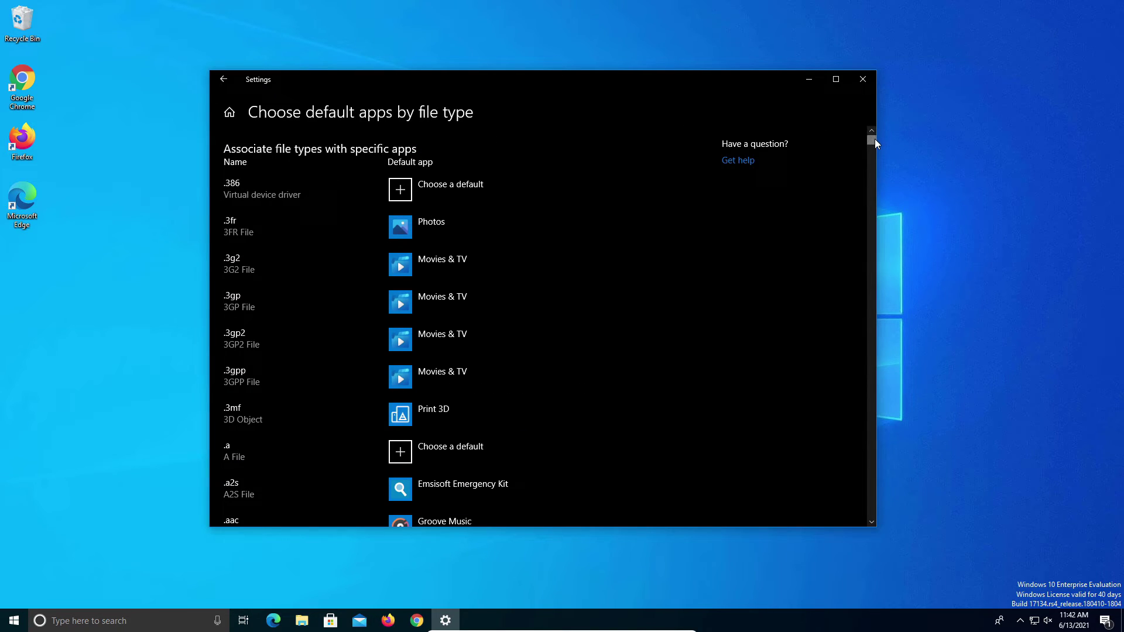
drag(871, 141, 869, 525)
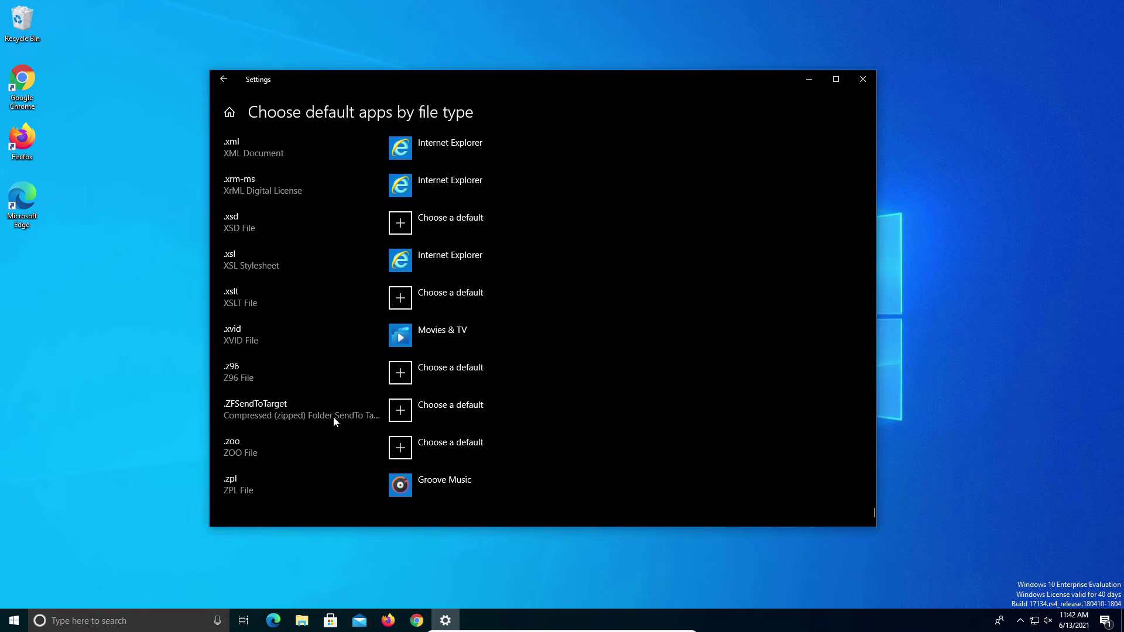
- Close the Settings window and dismiss the fruit zip's context menu on the desktop
click(863, 78)
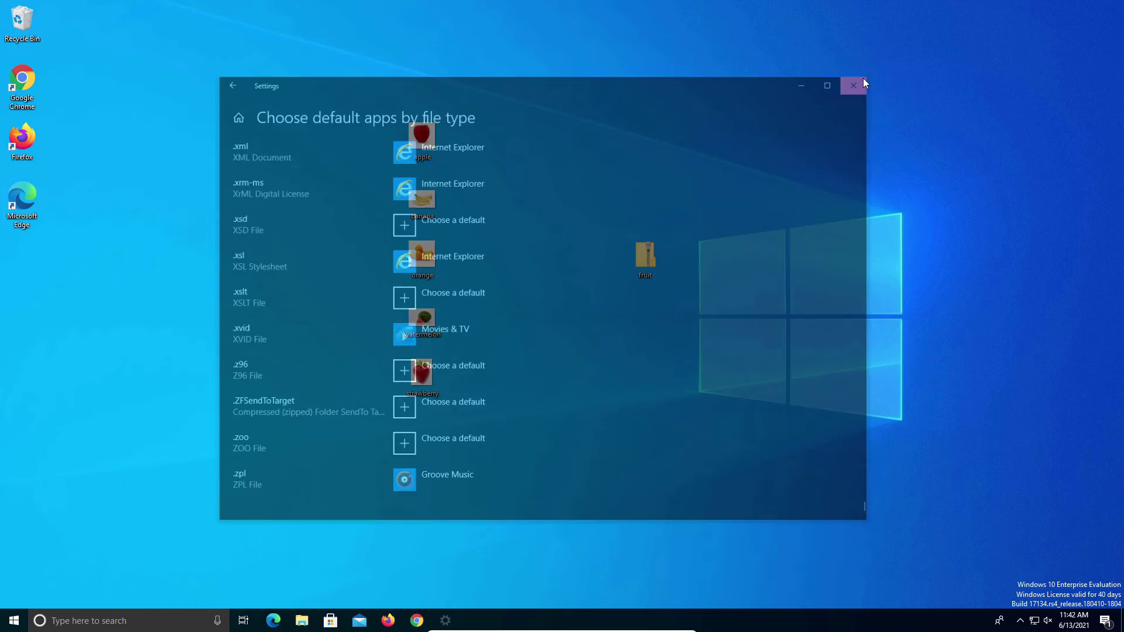
right_click(640, 266)
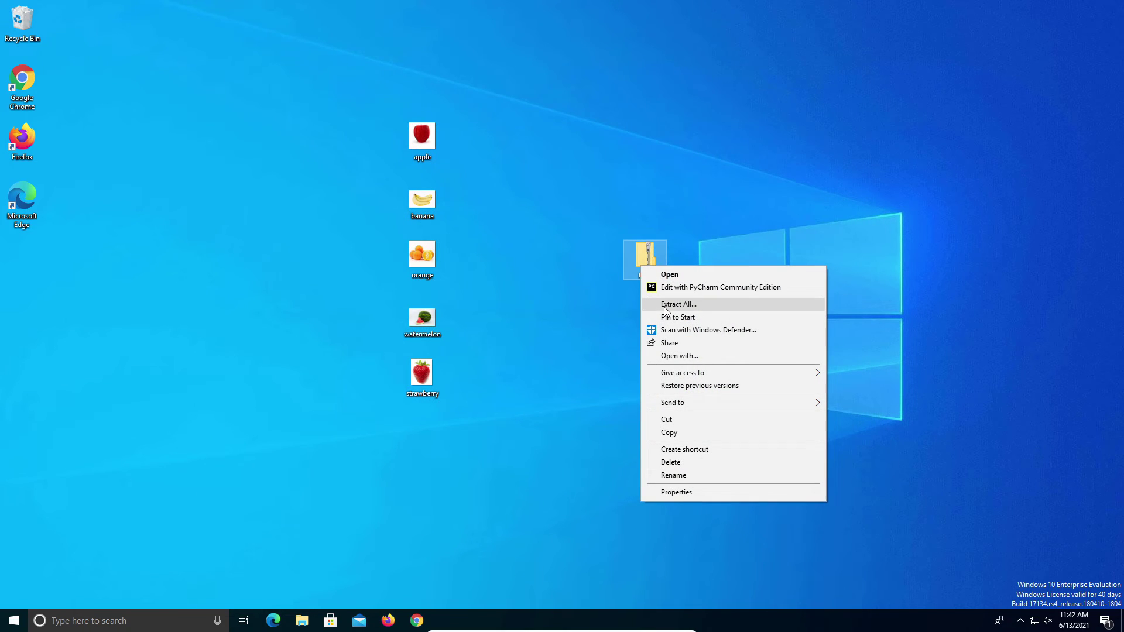
click(595, 318)
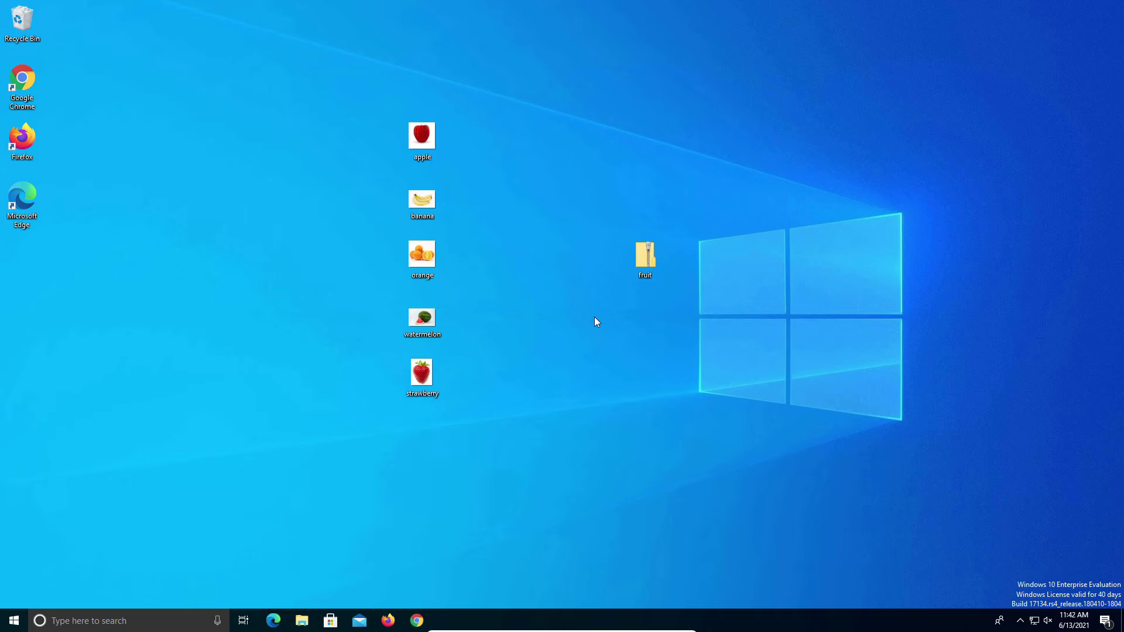